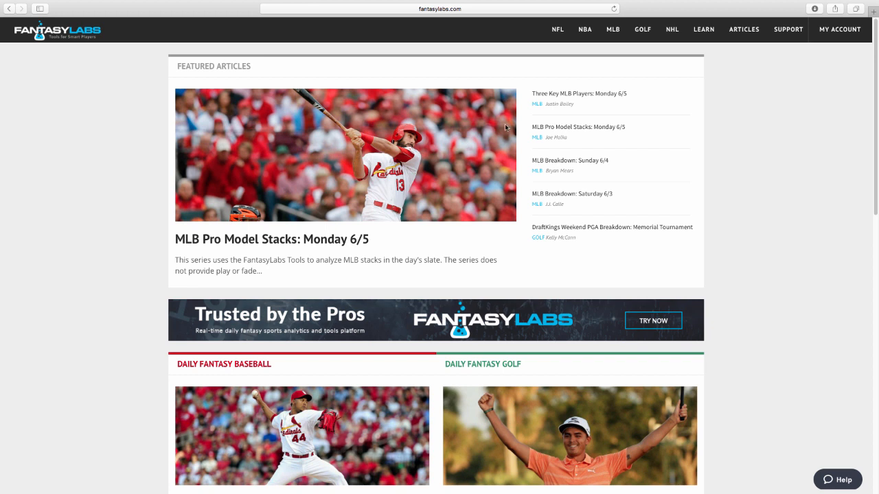
# - Create an NFL trend named "Low-owned WRs" for the WR position on DraftKings
pyautogui.moveTo(560, 44)
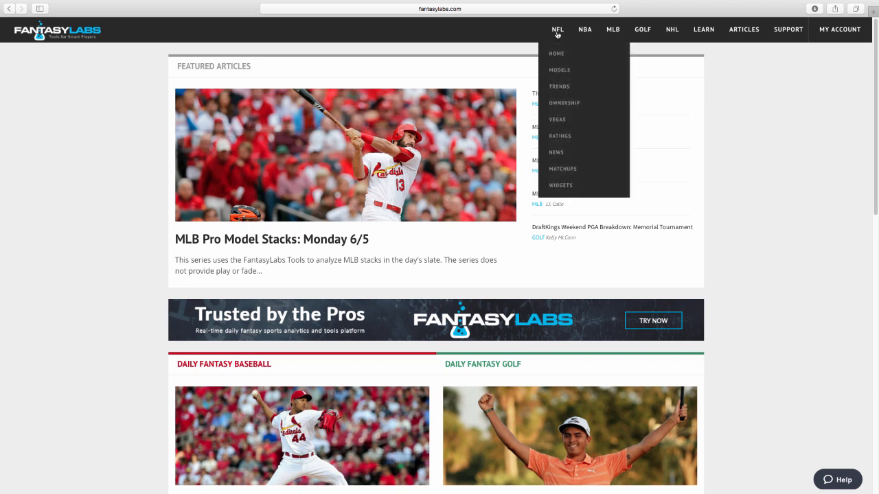
pyautogui.click(560, 87)
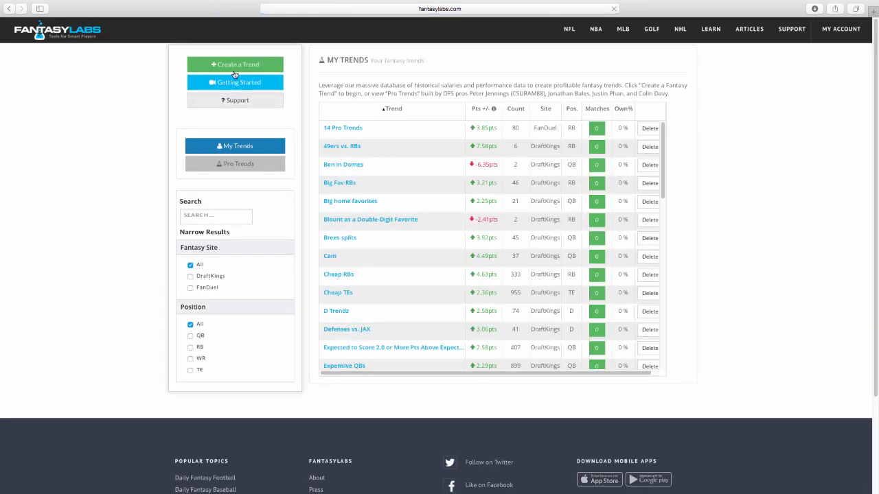
pyautogui.click(234, 73)
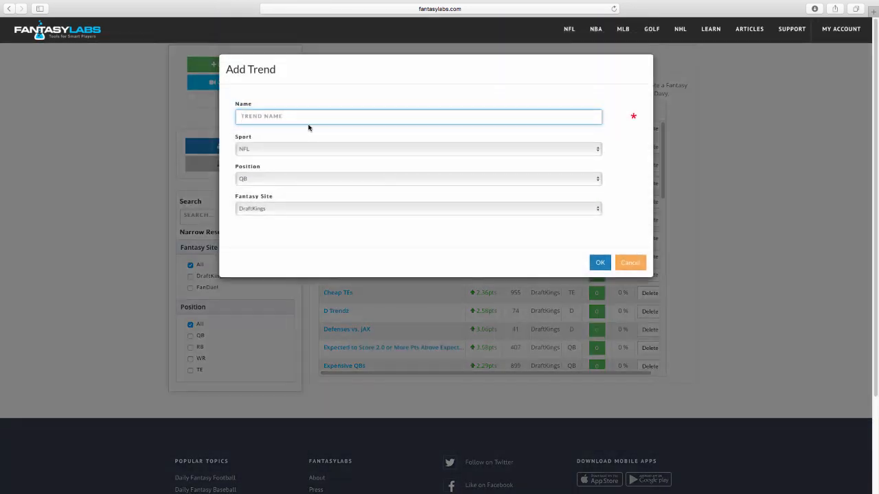
pyautogui.write('Low-owned WRs')
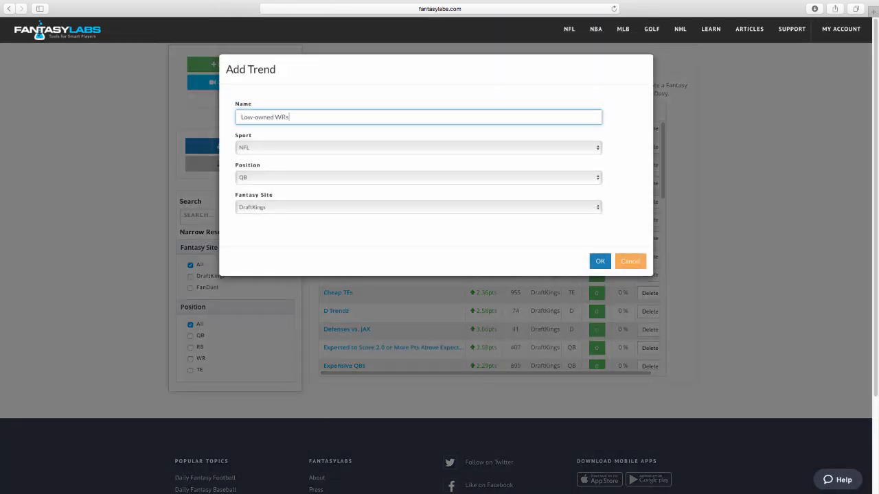
pyautogui.click(288, 178)
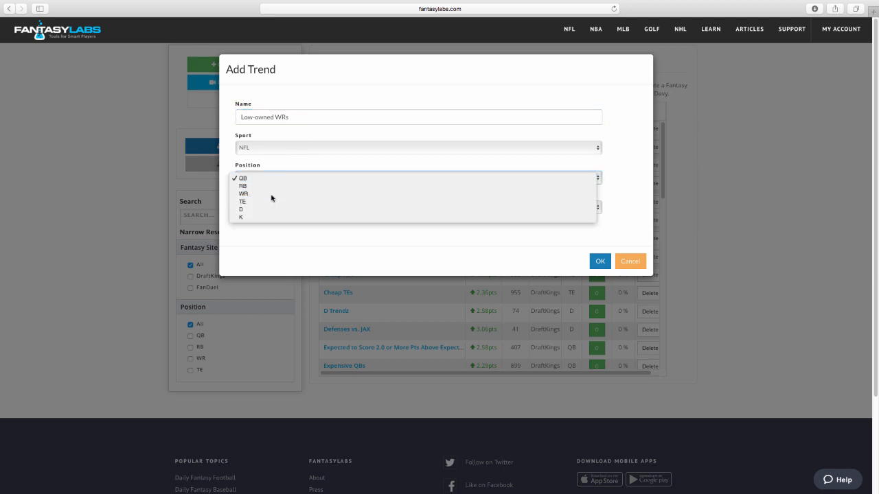
pyautogui.click(271, 196)
pyautogui.click(599, 261)
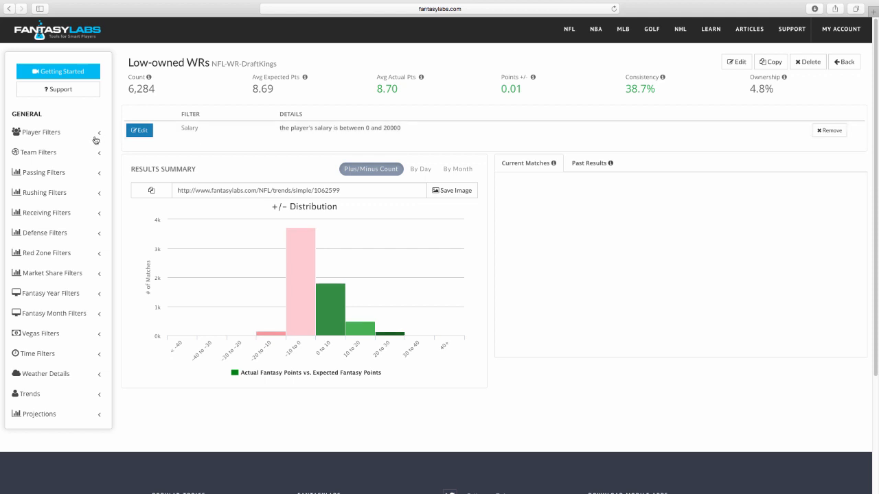
# - Apply a player Salary filter to the trend with a range of 4000 to 10000
pyautogui.click(51, 134)
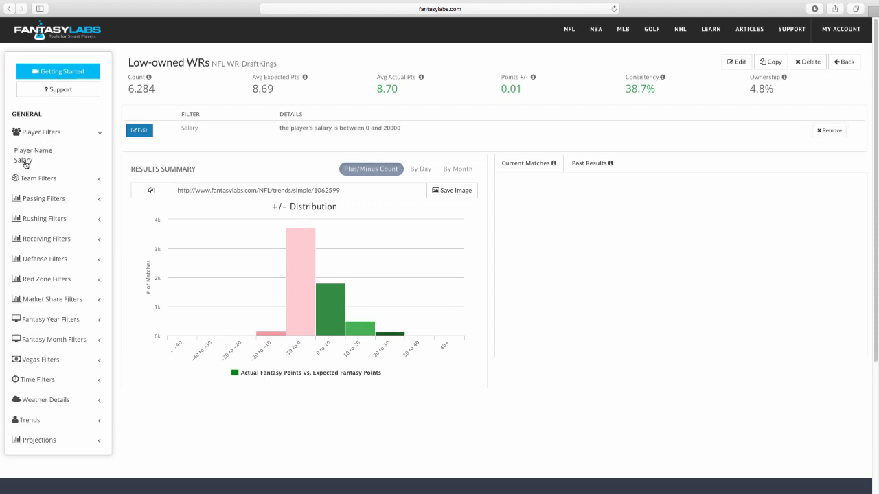
pyautogui.click(24, 160)
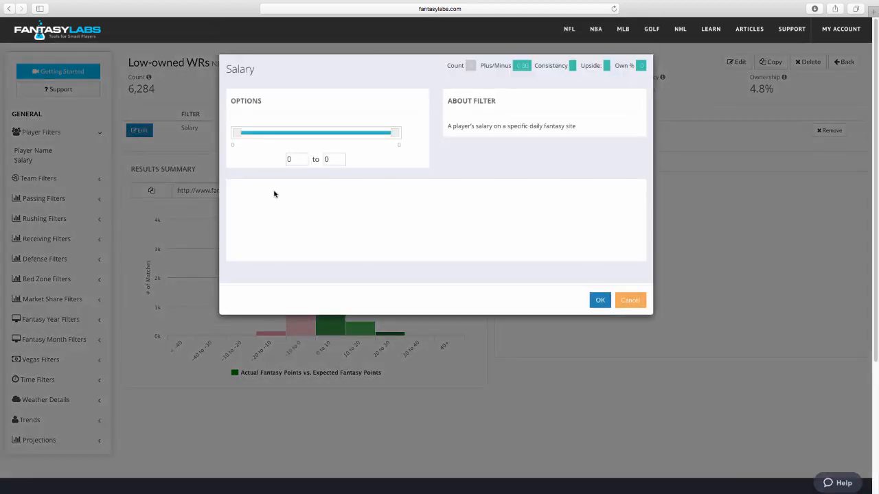
pyautogui.click(296, 159)
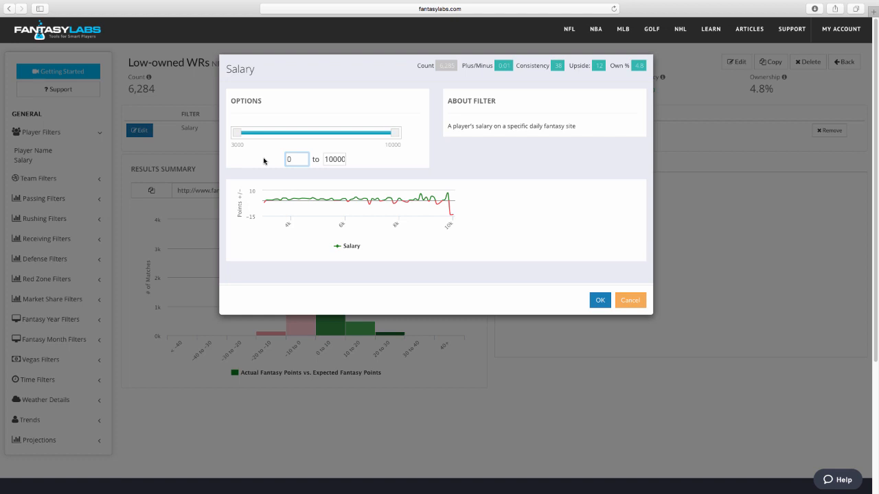
pyautogui.write('4')
pyautogui.write('000')
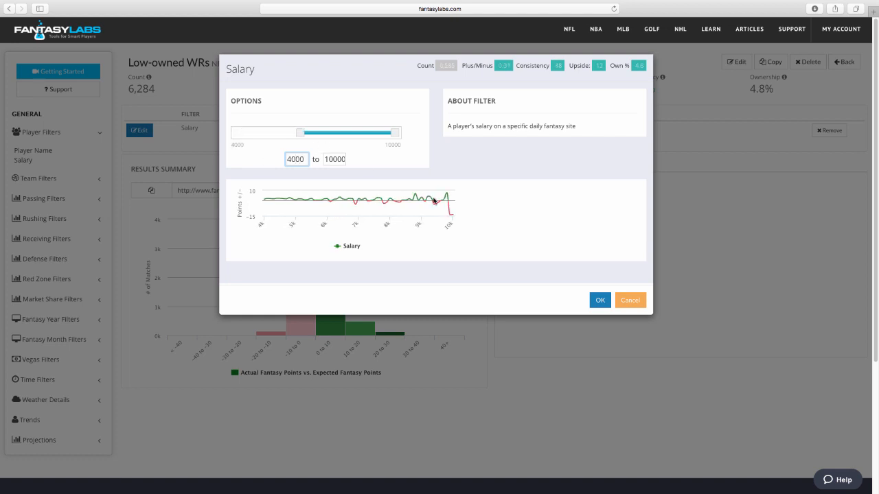
pyautogui.click(599, 300)
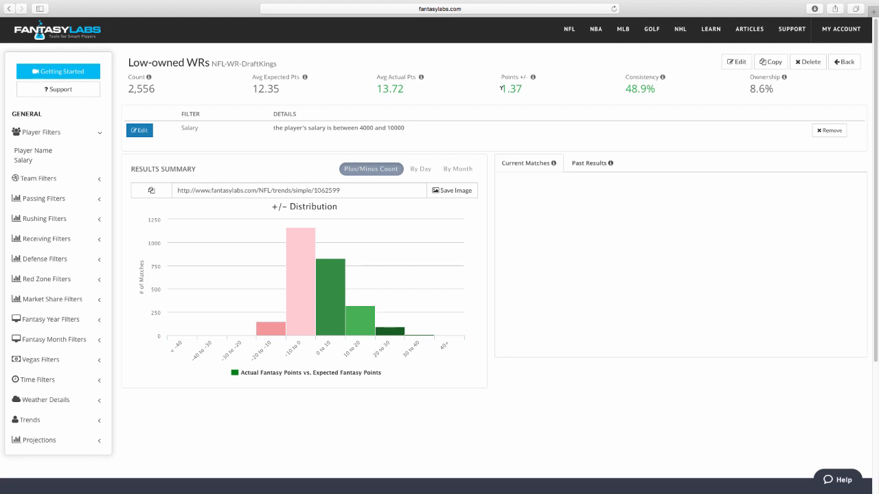
# - Add the Vegas Favorite / Dog filter, try Favorite for comparison, and apply it with only Dog selected
pyautogui.click(41, 360)
pyautogui.scroll(-3, 68, 388)
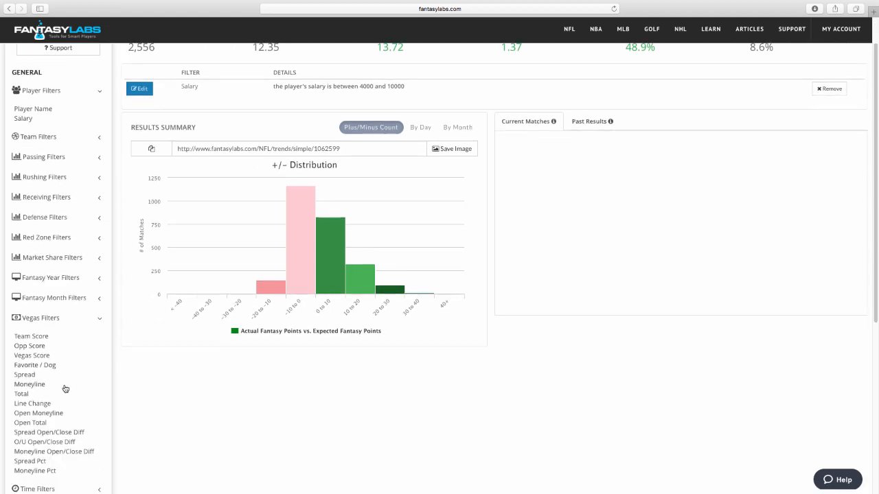
pyautogui.click(41, 320)
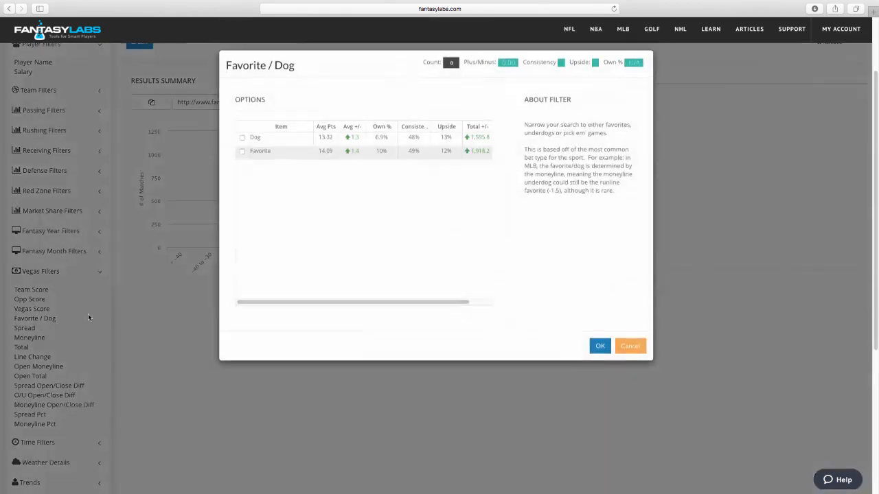
pyautogui.click(242, 155)
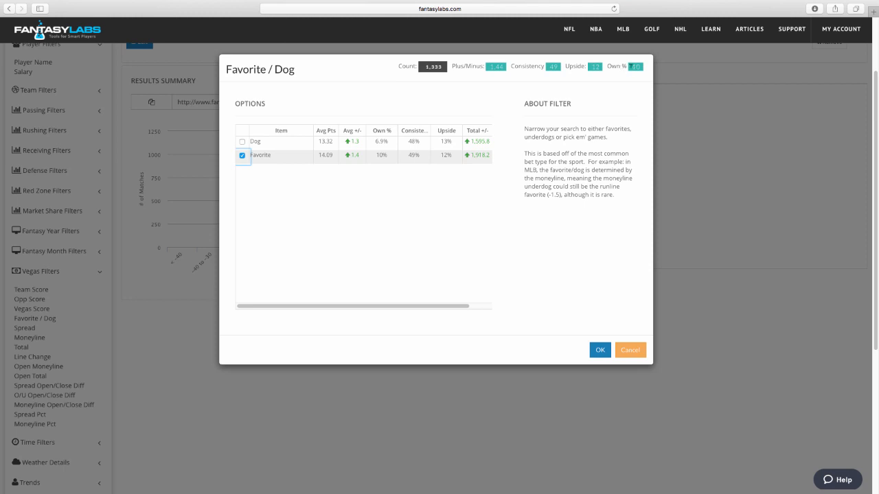
pyautogui.click(242, 155)
pyautogui.click(241, 141)
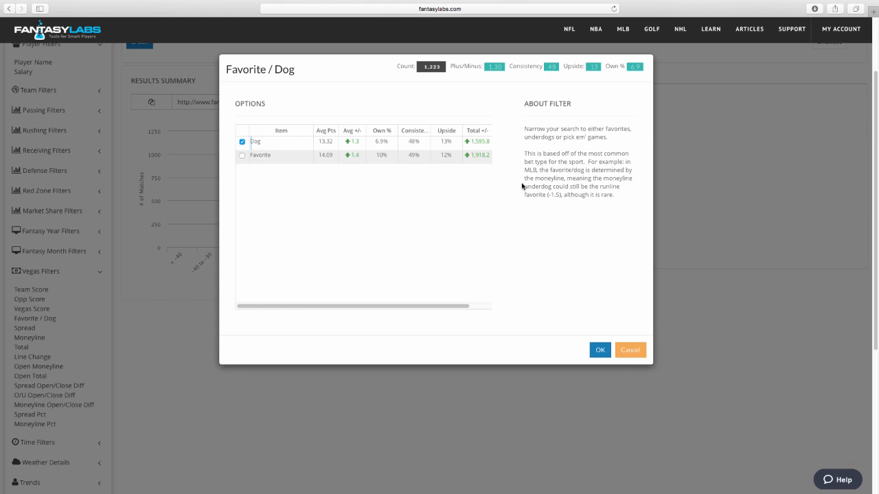
pyautogui.doubleClick(379, 144)
pyautogui.click(599, 350)
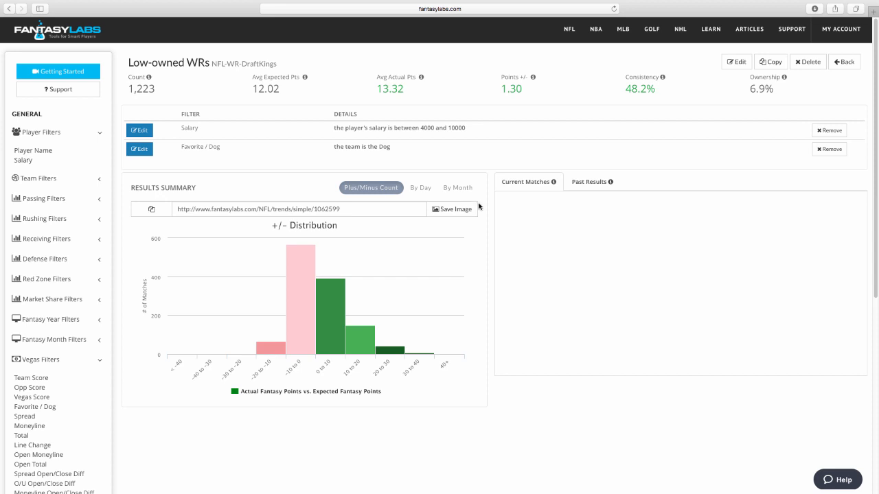
# - Open the Vegas Total filter, try a minimum of 50, and set the minimum to 40
pyautogui.scroll(-1, 30, 364)
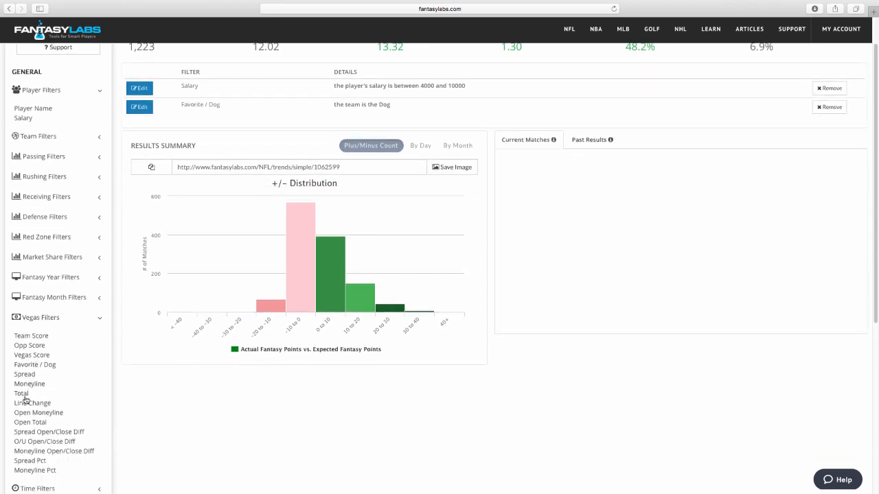
pyautogui.click(23, 395)
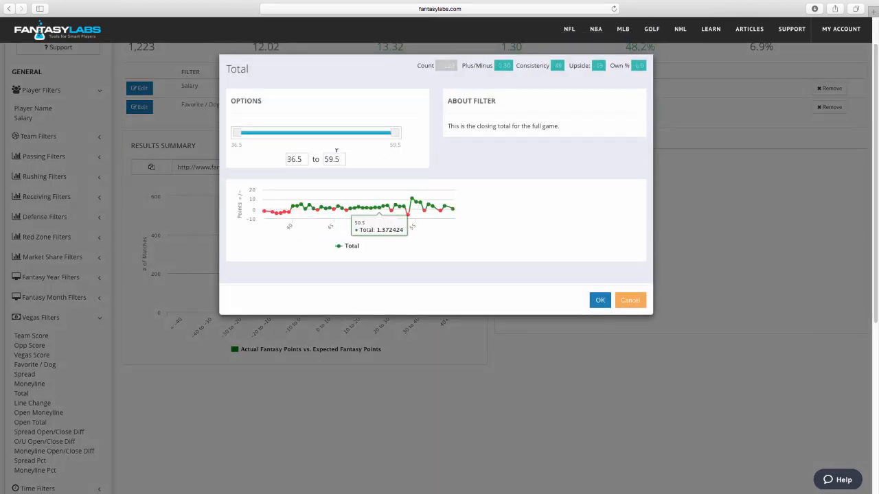
pyautogui.moveTo(304, 160); pyautogui.dragTo(274, 165)
pyautogui.write('50')
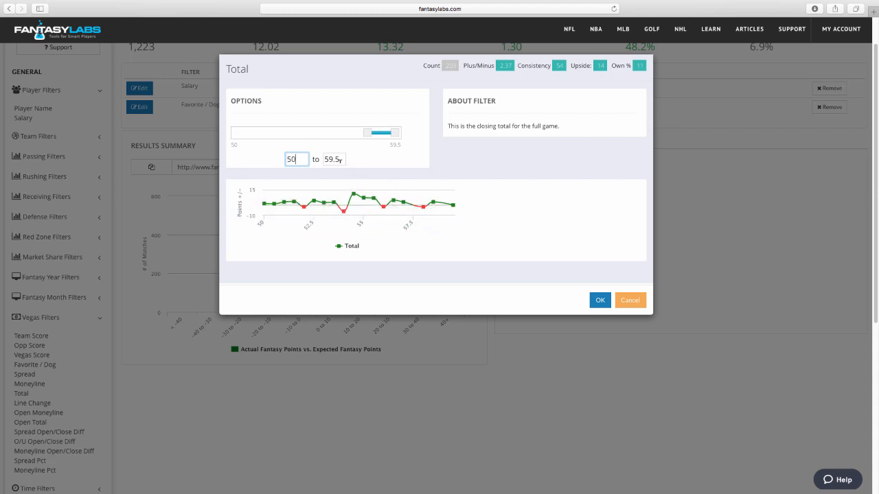
pyautogui.moveTo(302, 159); pyautogui.dragTo(287, 157)
pyautogui.write('40')
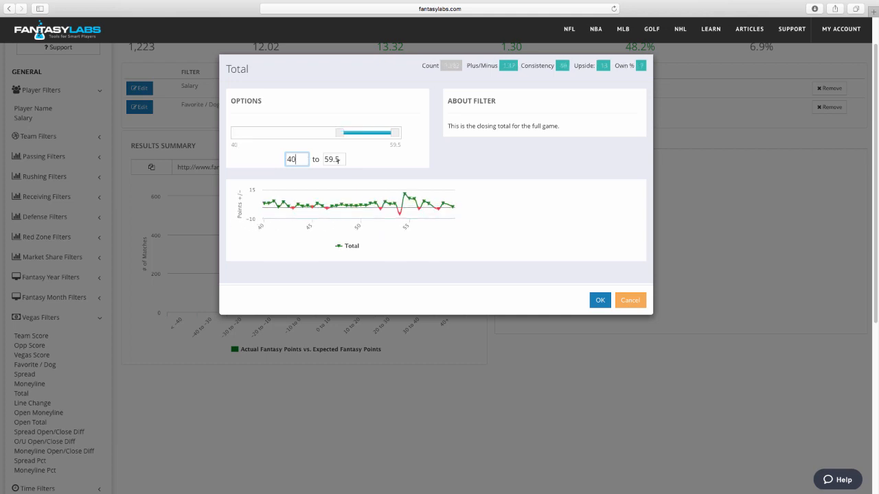
# - Lower the Total filter's maximum through 45, 44 and 43 to 42, and apply the filter
pyautogui.moveTo(342, 158); pyautogui.dragTo(315, 159)
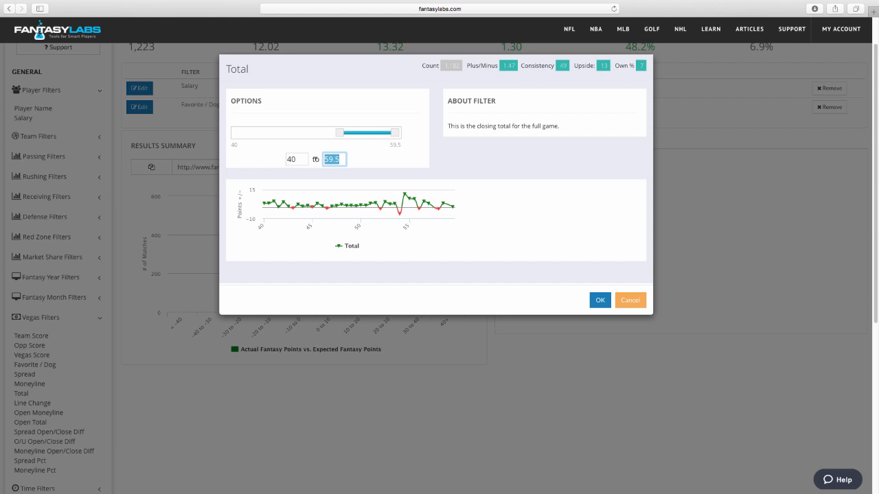
pyautogui.write('45')
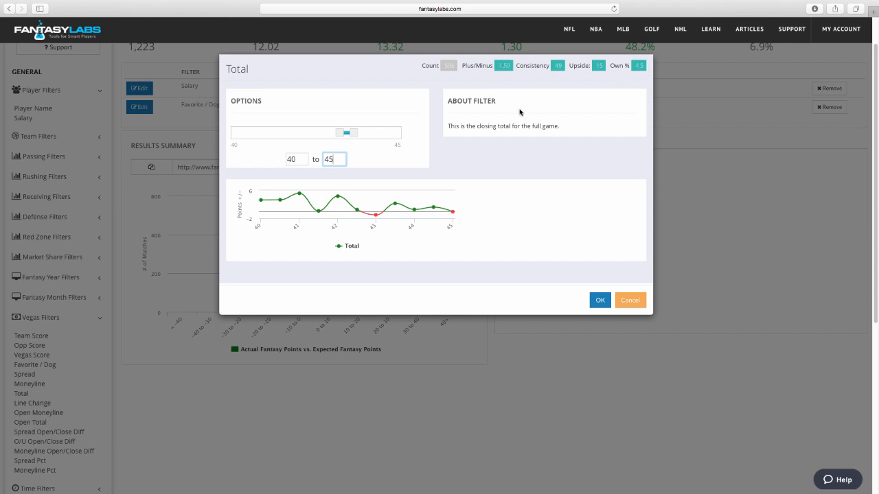
pyautogui.doubleClick(328, 159)
pyautogui.write('44')
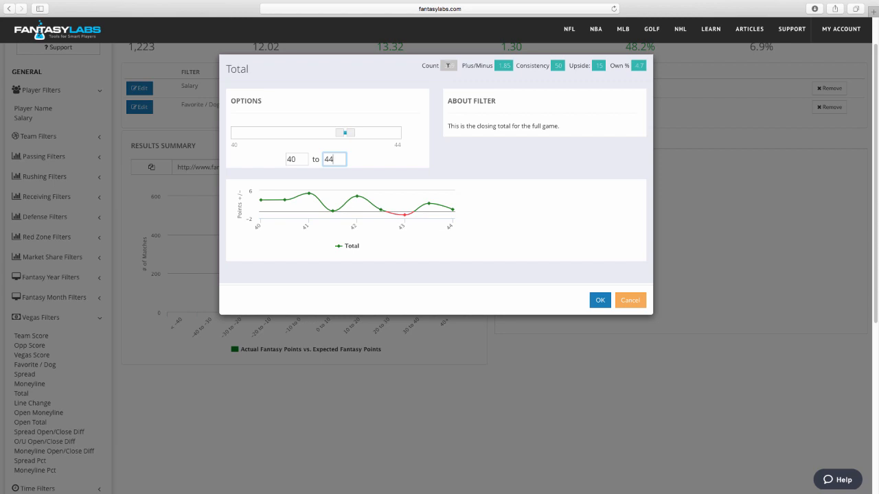
pyautogui.moveTo(339, 157); pyautogui.dragTo(316, 158)
pyautogui.write('4')
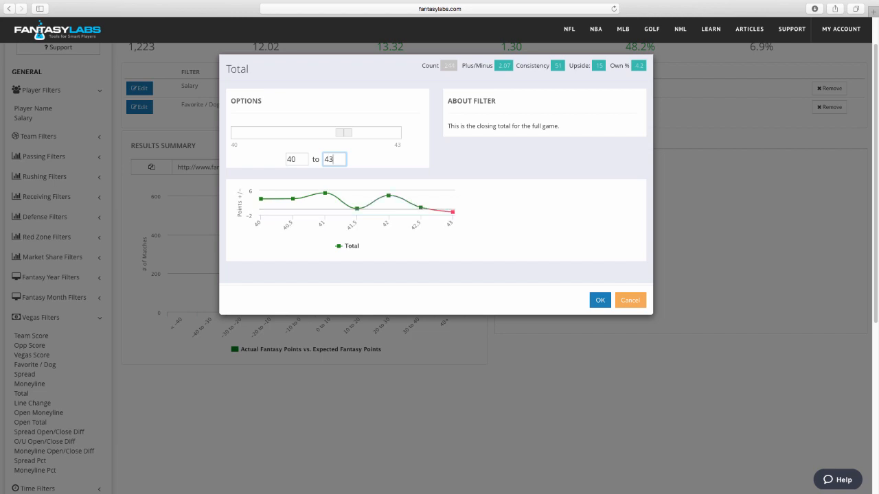
pyautogui.write('2')
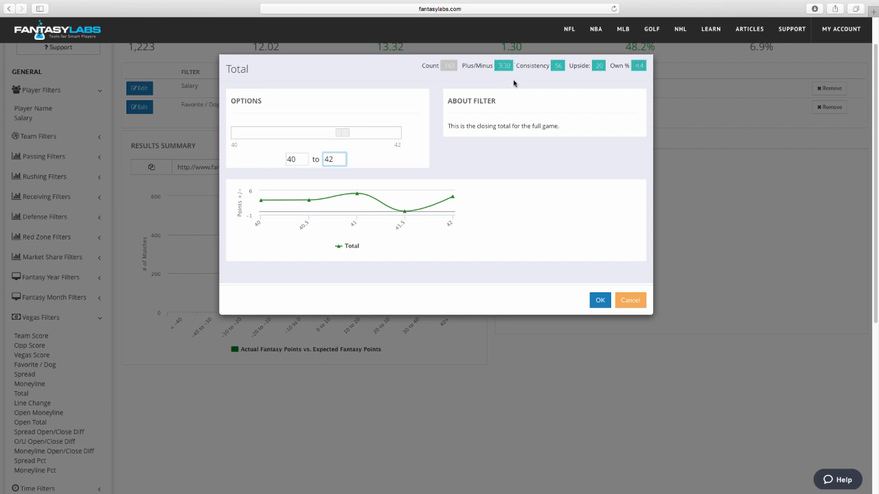
pyautogui.click(599, 299)
# - Review the trend's past results and current matches for the filtered wide receivers
pyautogui.scroll(2, 598, 224)
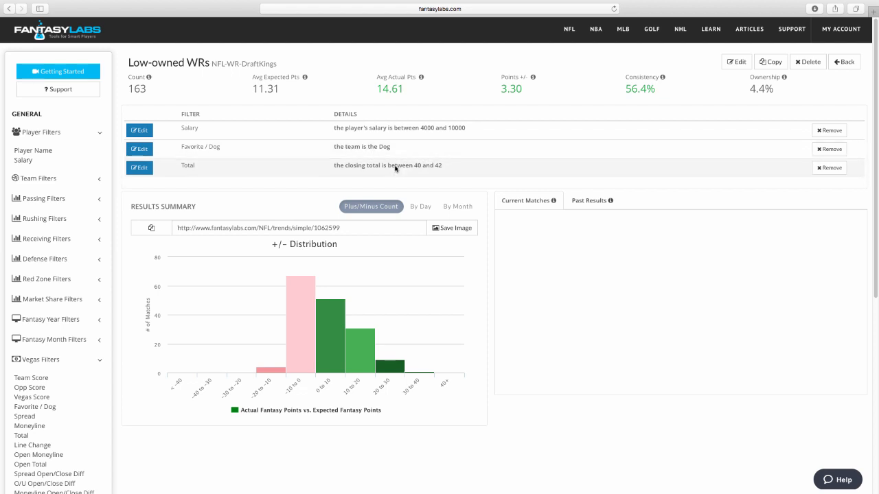
pyautogui.click(590, 200)
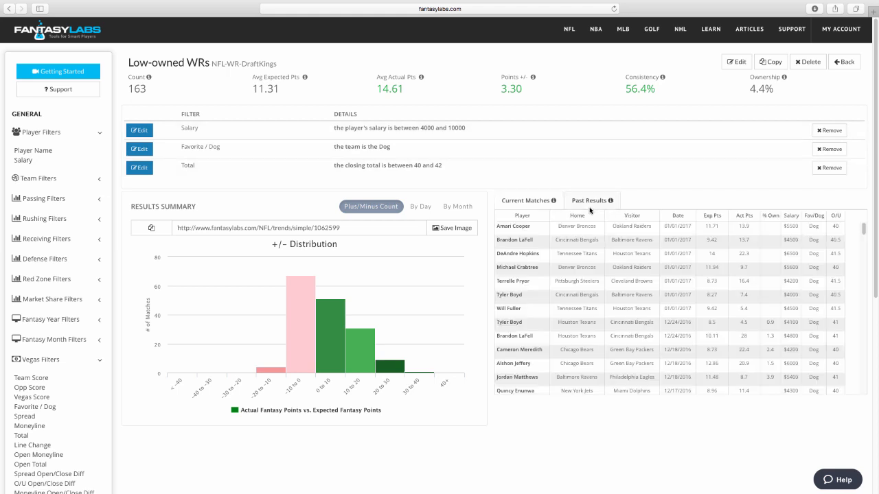
pyautogui.scroll(-1, 671, 254)
pyautogui.scroll(1, 670, 253)
pyautogui.click(536, 204)
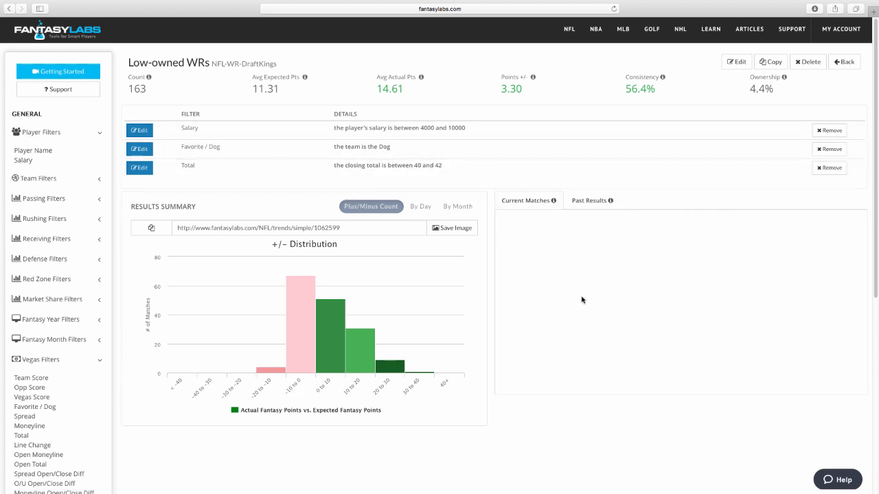
pyautogui.click(597, 202)
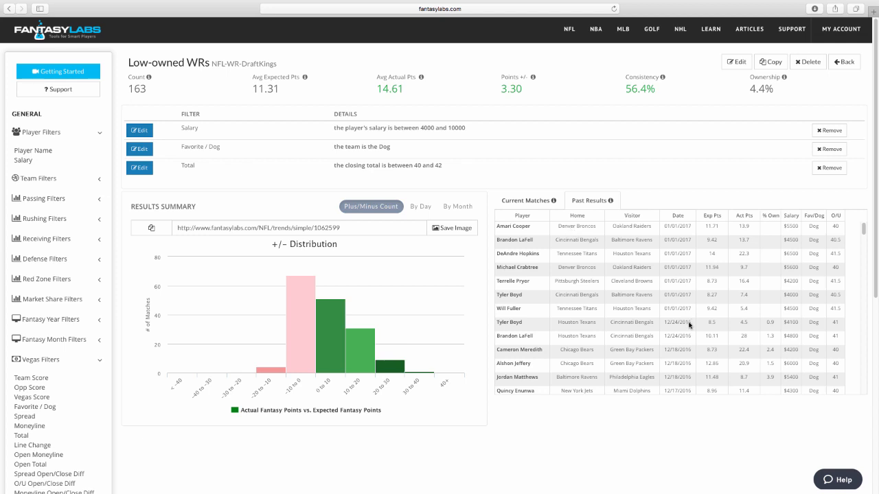
pyautogui.scroll(-2, 700, 303)
pyautogui.scroll(2, 701, 302)
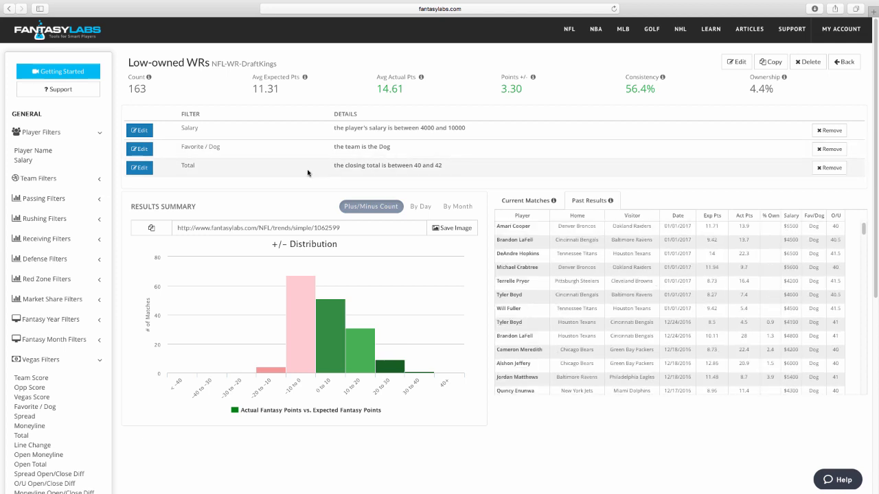
# - Open the Vegas Spread Pct filter and try a maximum of 50
pyautogui.scroll(-3, 39, 316)
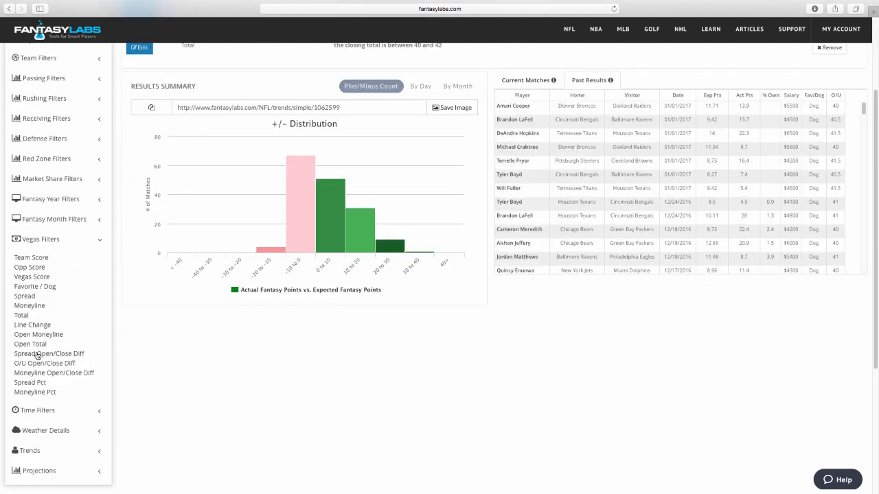
pyautogui.click(31, 383)
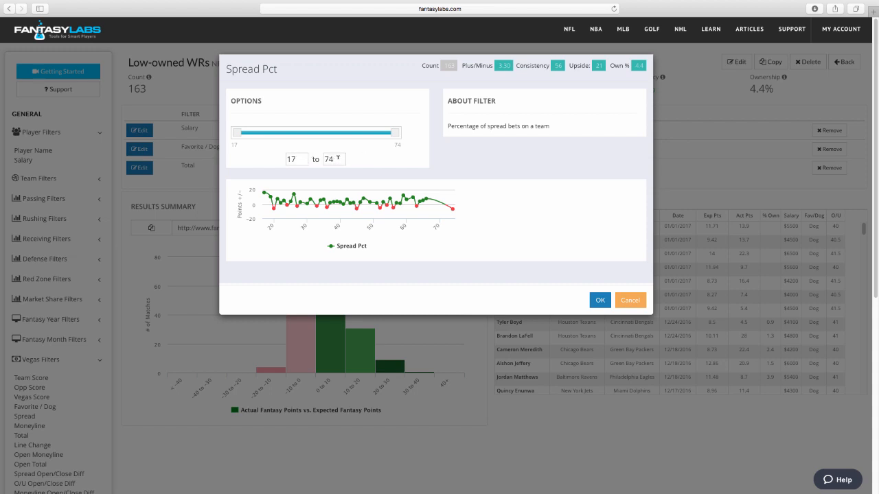
pyautogui.moveTo(338, 158); pyautogui.dragTo(324, 156)
pyautogui.write('50')
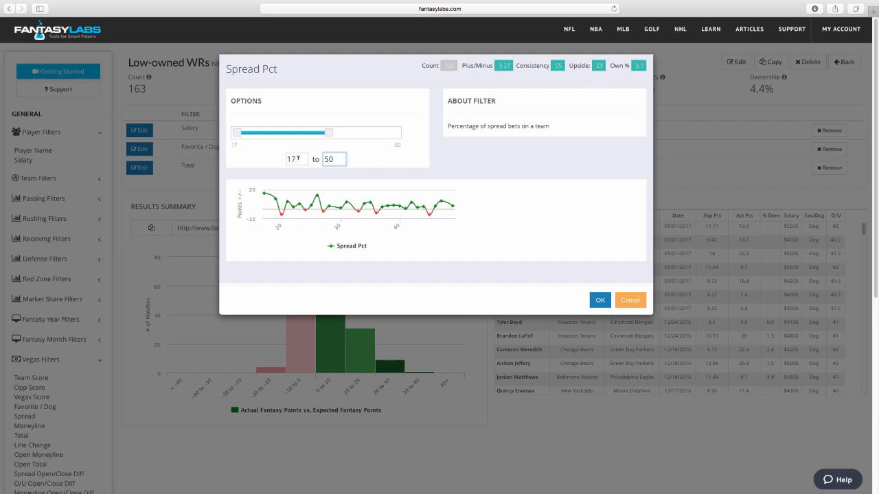
# - Try a Spread Pct range of 60 to 80, and reset the minimum to 17
pyautogui.moveTo(346, 157); pyautogui.dragTo(287, 158)
pyautogui.write('80')
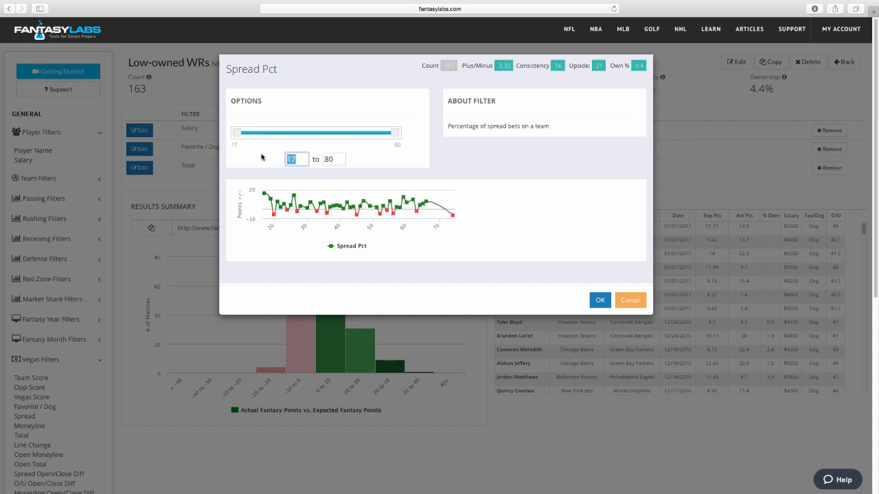
pyautogui.write('60')
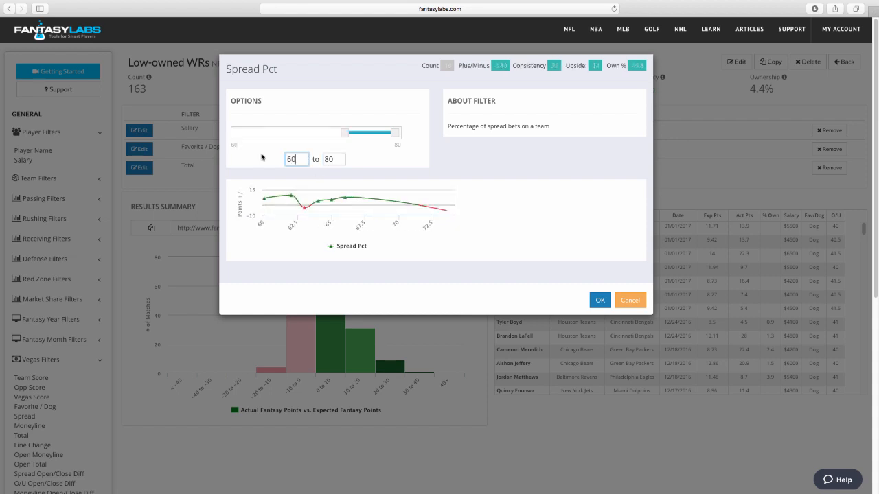
pyautogui.moveTo(297, 159); pyautogui.dragTo(269, 162)
pyautogui.write('17')
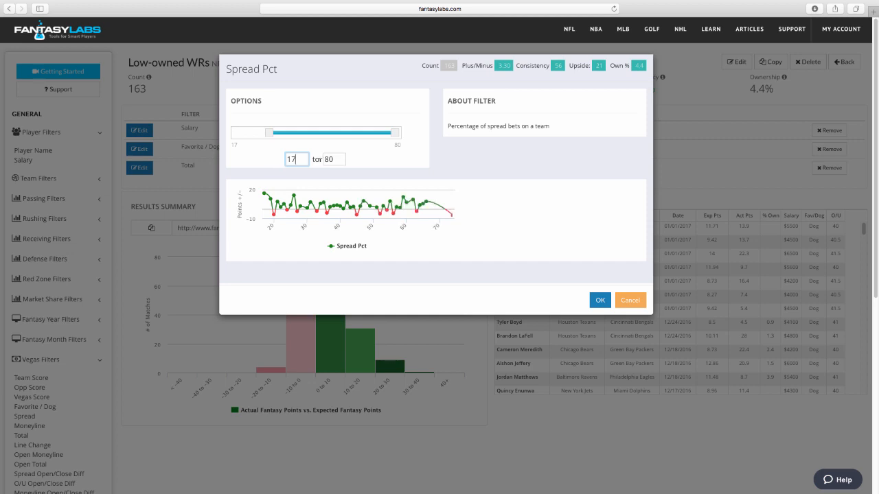
# - Try a Spread Pct maximum of 45, lower it to 42, and apply the filter
pyautogui.press('Tab')
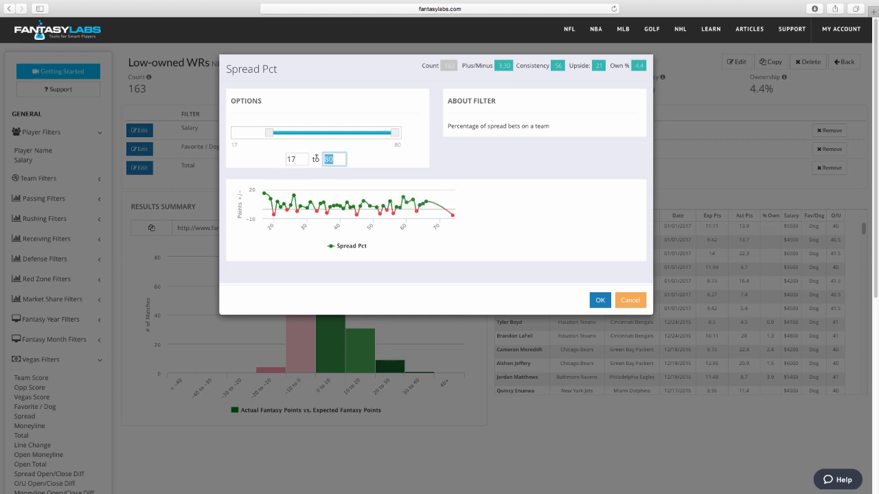
pyautogui.write('45')
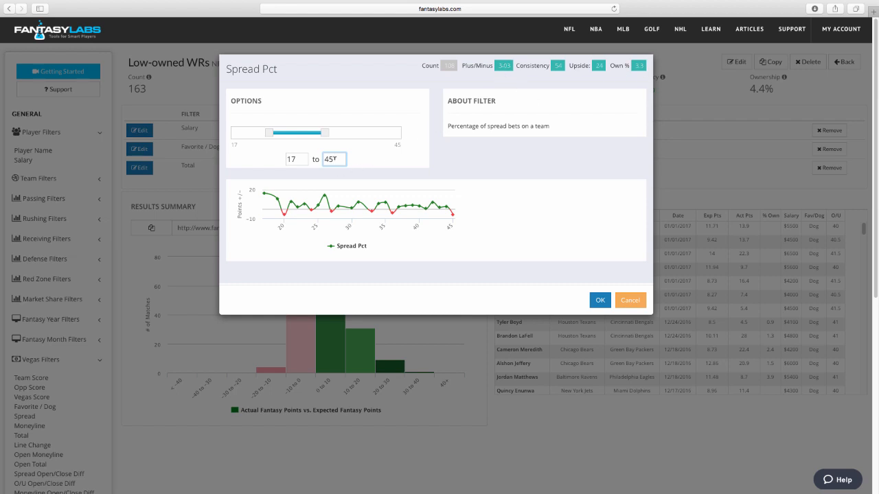
pyautogui.moveTo(335, 158); pyautogui.dragTo(326, 159)
pyautogui.write('42')
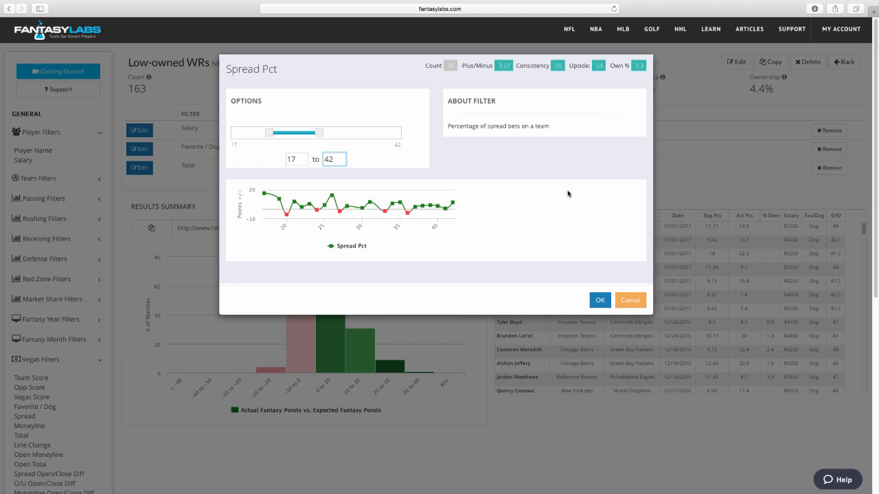
pyautogui.click(599, 300)
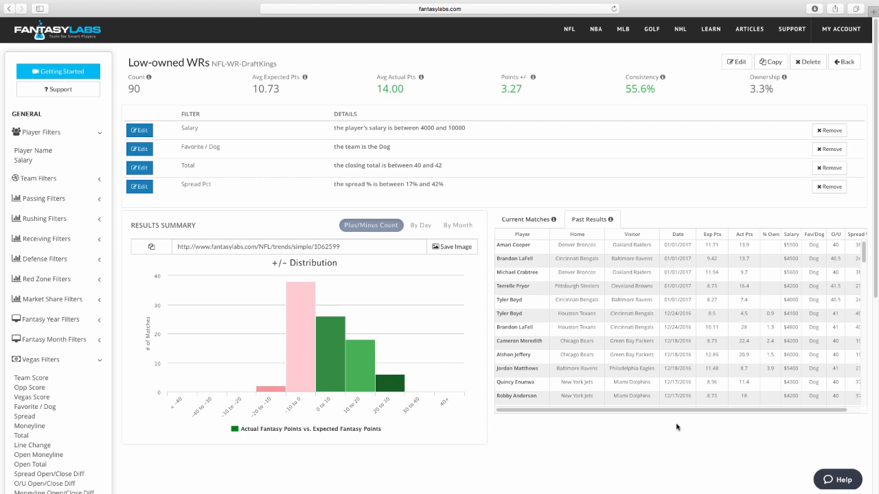
# - Review the past results of the Low-owned WRs trend, checking actual points and ownership percentages
pyautogui.scroll(-1, 729, 299)
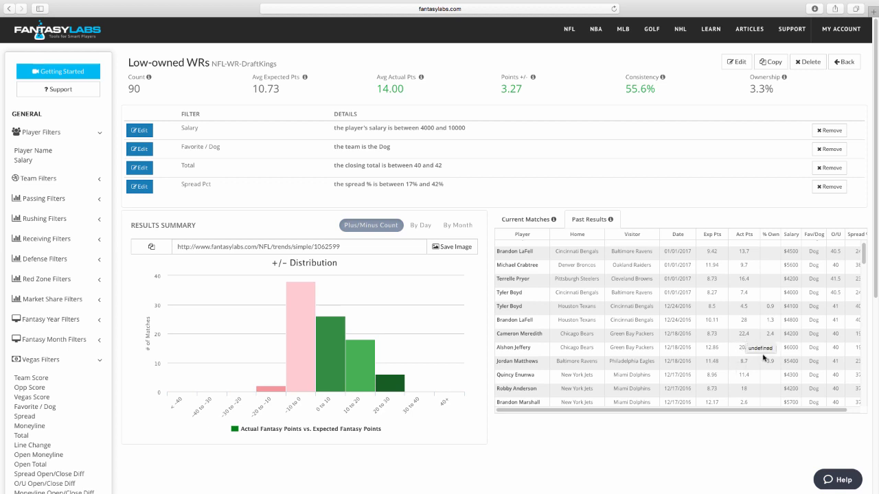
pyautogui.scroll(-1, 748, 364)
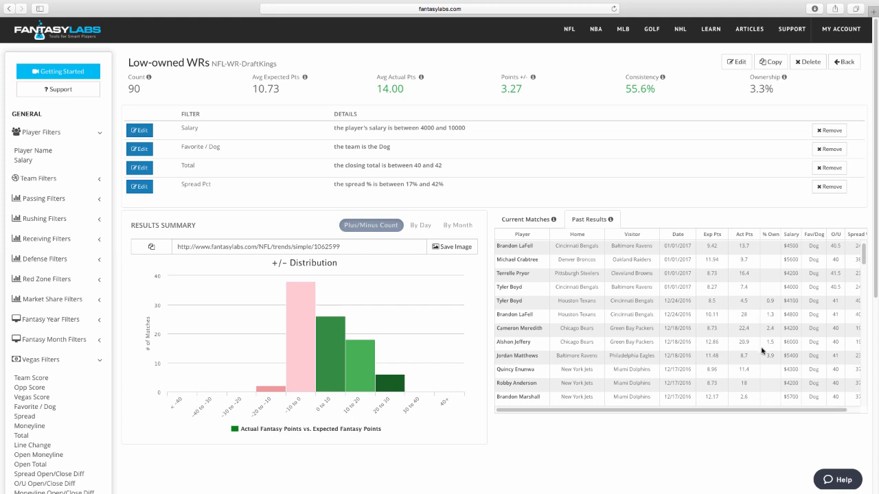
pyautogui.scroll(-1, 770, 342)
pyautogui.scroll(-5, 768, 342)
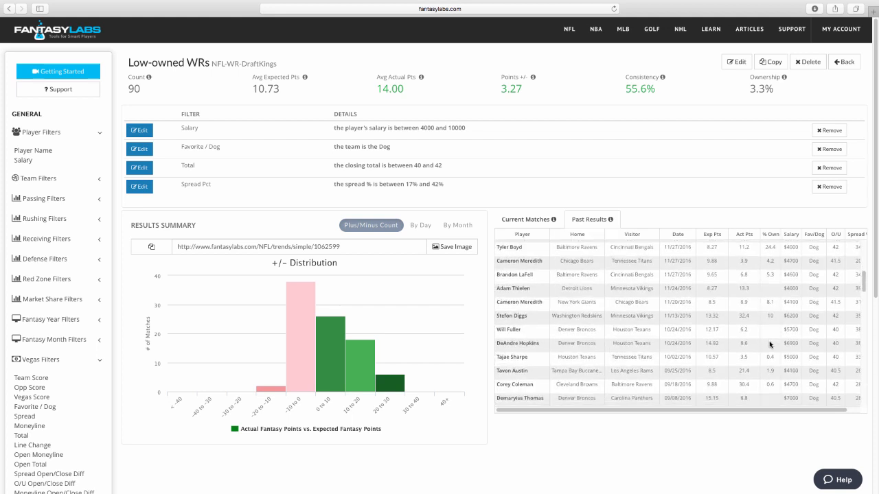
pyautogui.scroll(5, 770, 344)
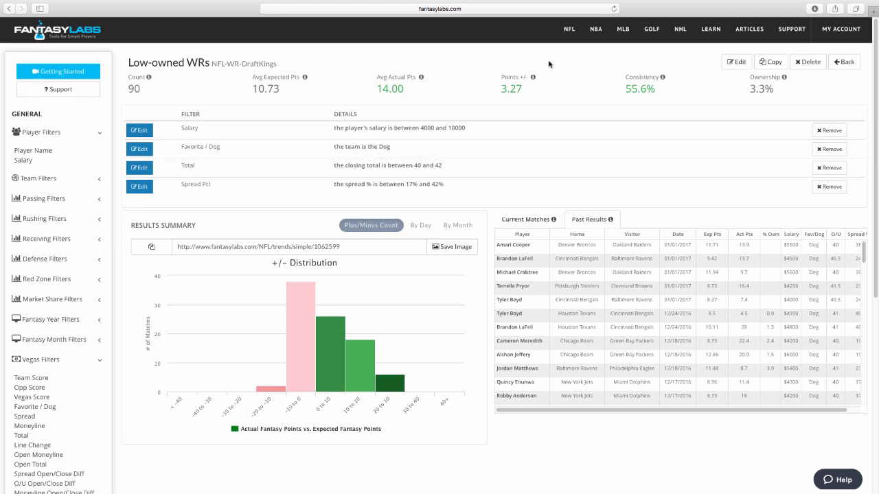
# - Go to the saved NFL trends and open the WR1s vs. SEA trend
pyautogui.moveTo(572, 37)
pyautogui.click(572, 87)
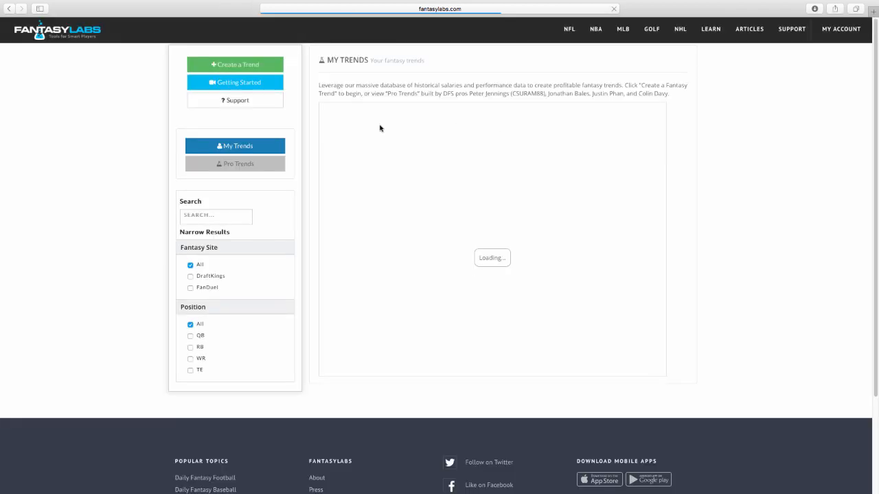
pyautogui.scroll(-15, 510, 243)
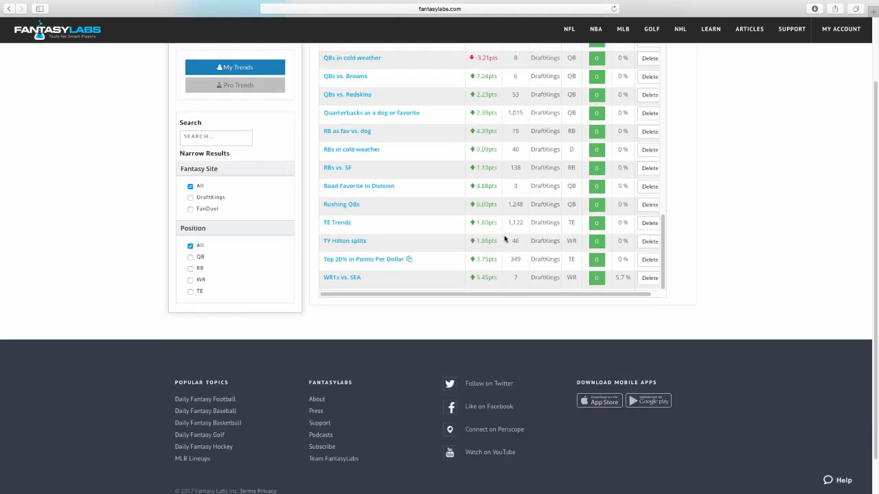
pyautogui.click(343, 278)
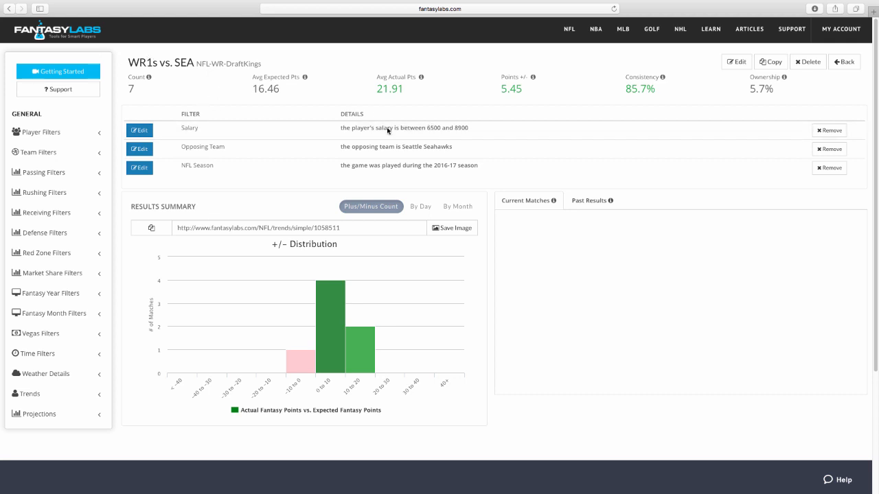
# - Examine the trend's average ownership and each receiver's ownership in its past results against Seattle
pyautogui.moveTo(773, 92); pyautogui.dragTo(746, 90)
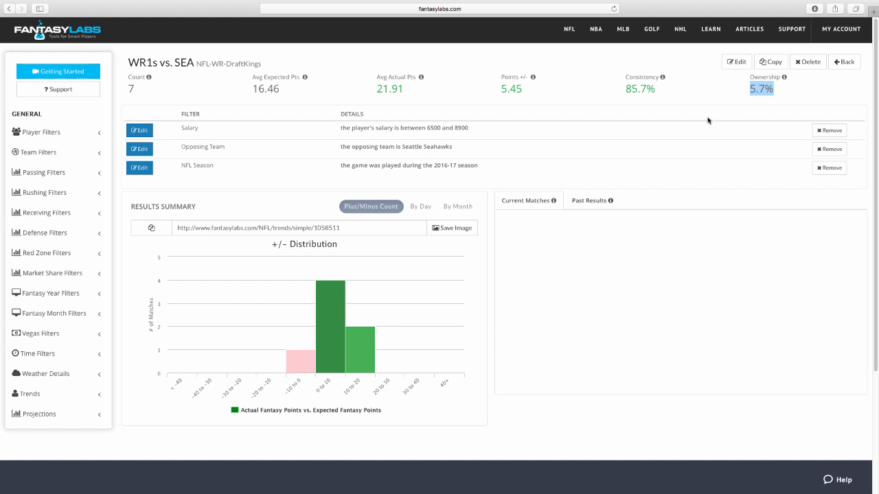
pyautogui.click(585, 202)
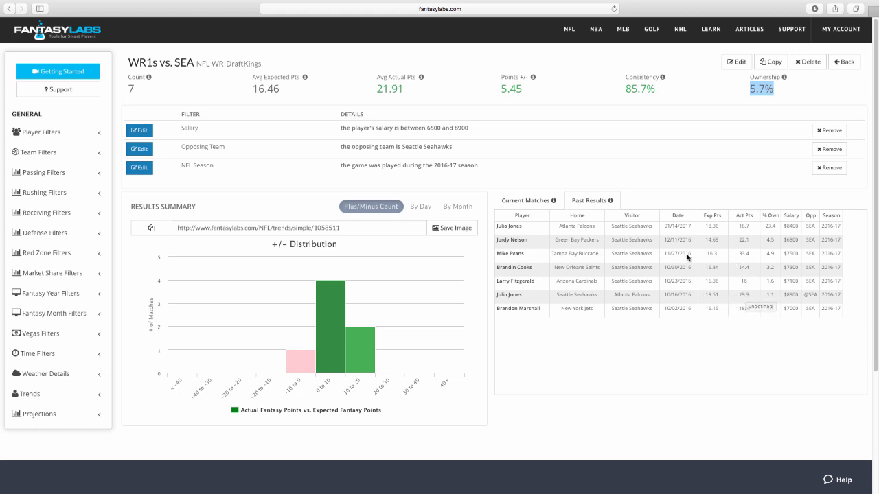
pyautogui.click(770, 243)
pyautogui.click(769, 230)
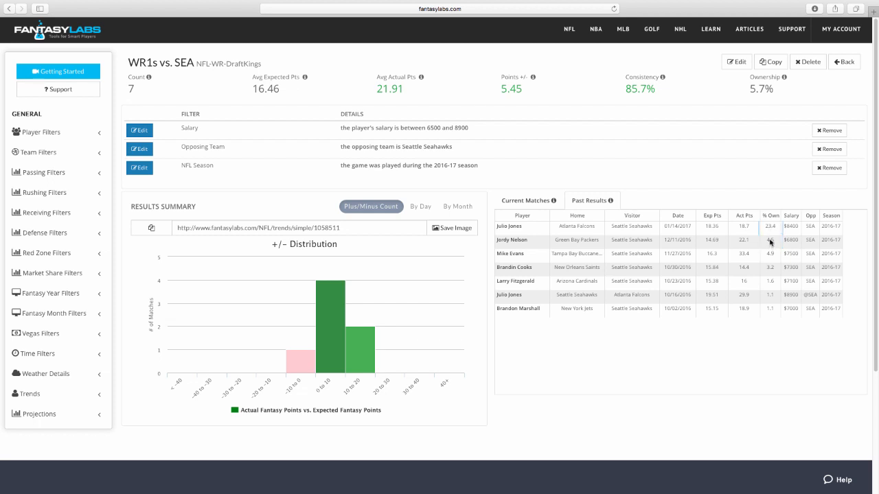
pyautogui.click(769, 243)
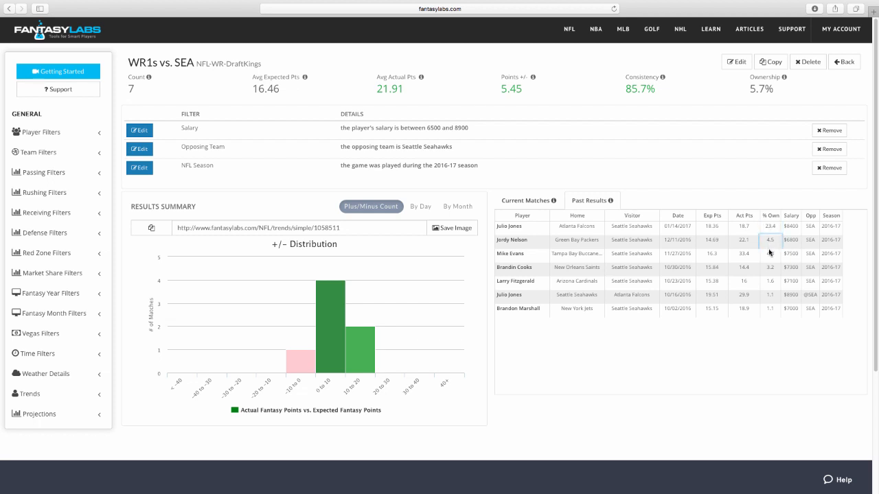